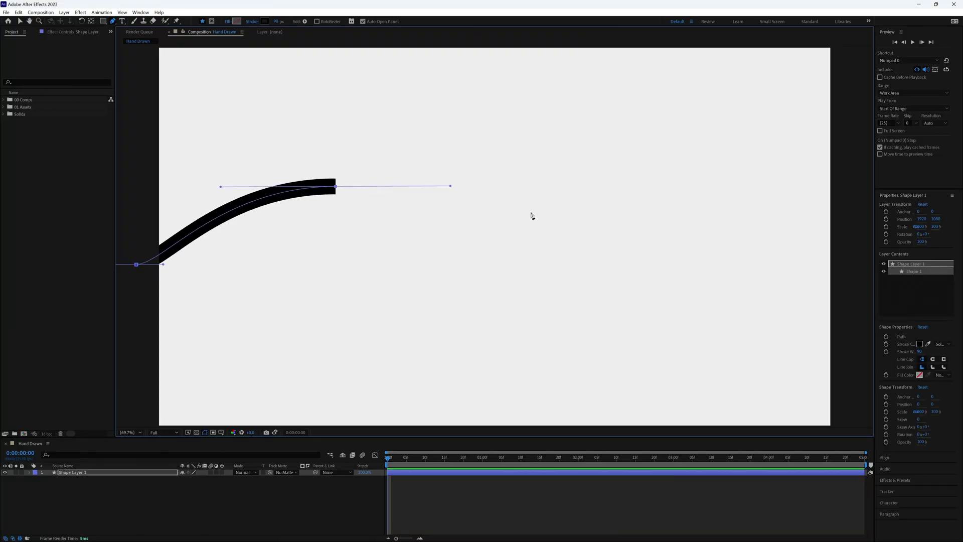
# Extend the black stroke path with the Pen tool into a smooth S-shaped wave across the Hand Drawn composition
pyautogui.moveTo(752, 147); pyautogui.dragTo(837, 143)
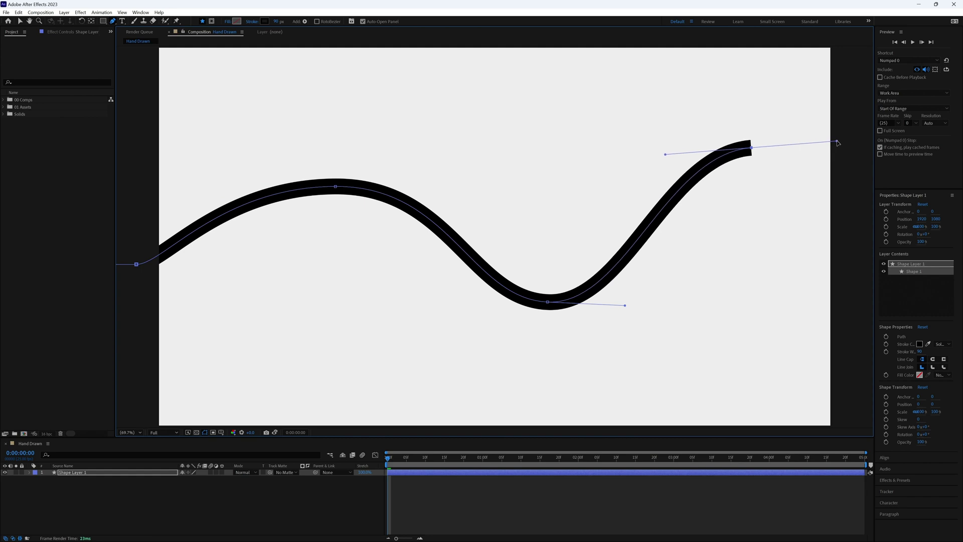
pyautogui.moveTo(860, 291); pyautogui.dragTo(902, 300)
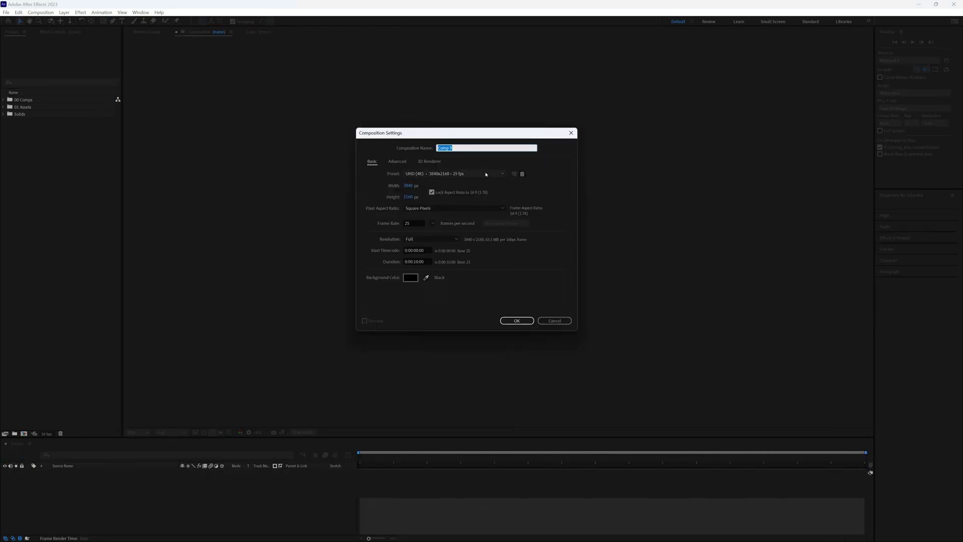
# Create a new composition named Stripes with a width of 4800 px and a height of 2700 px
pyautogui.write('Stripes')
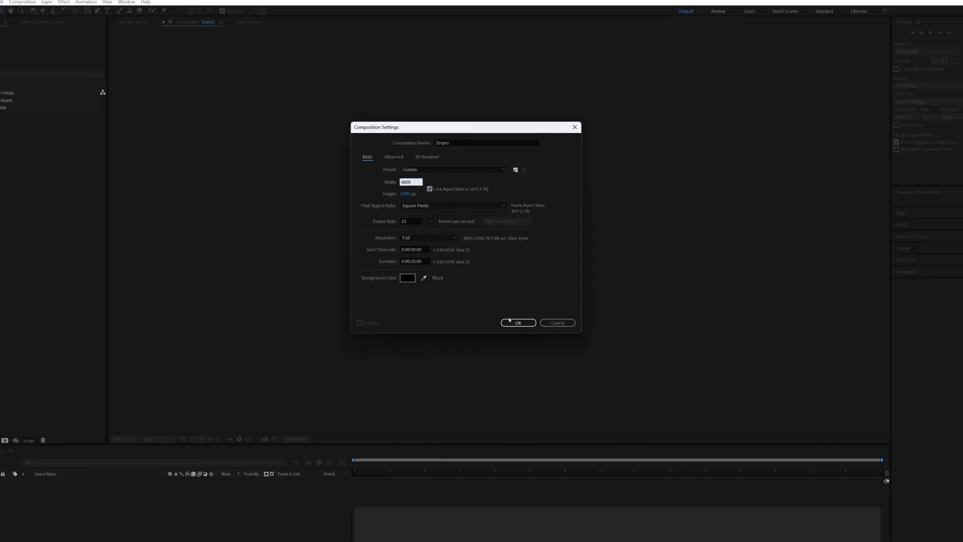
pyautogui.click(512, 323)
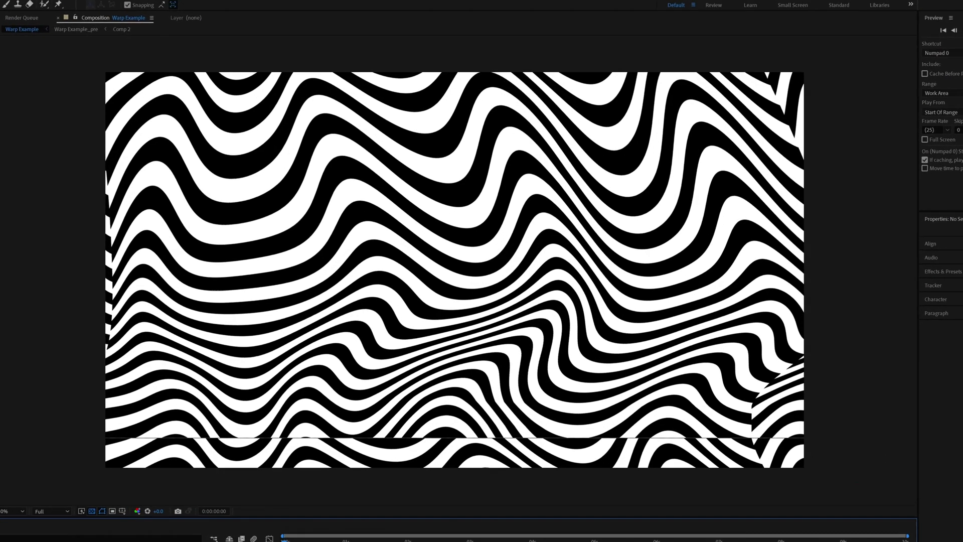
pyautogui.press('space')
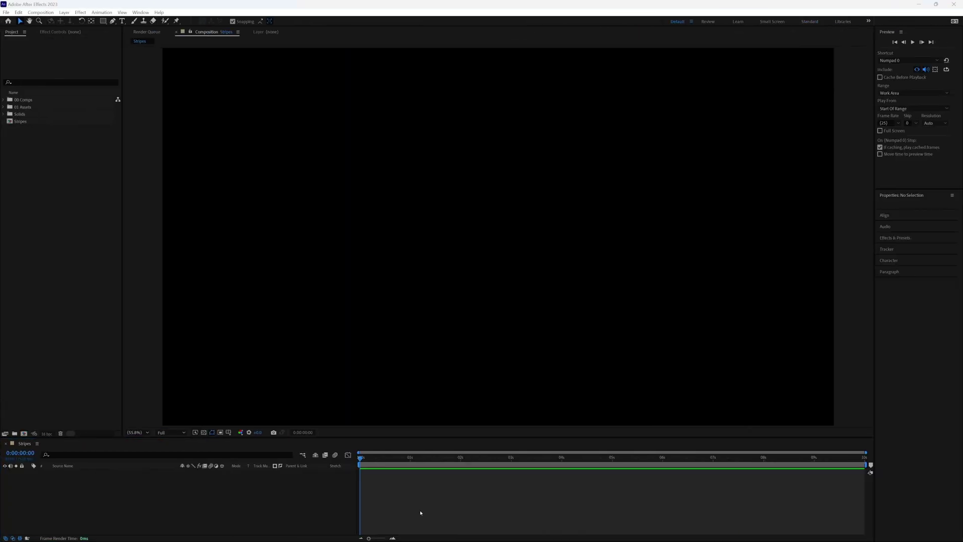
# Add a white solid at composition size and a black solid above it in the Stripes composition
pyautogui.hotkey('ctrl', 'y')
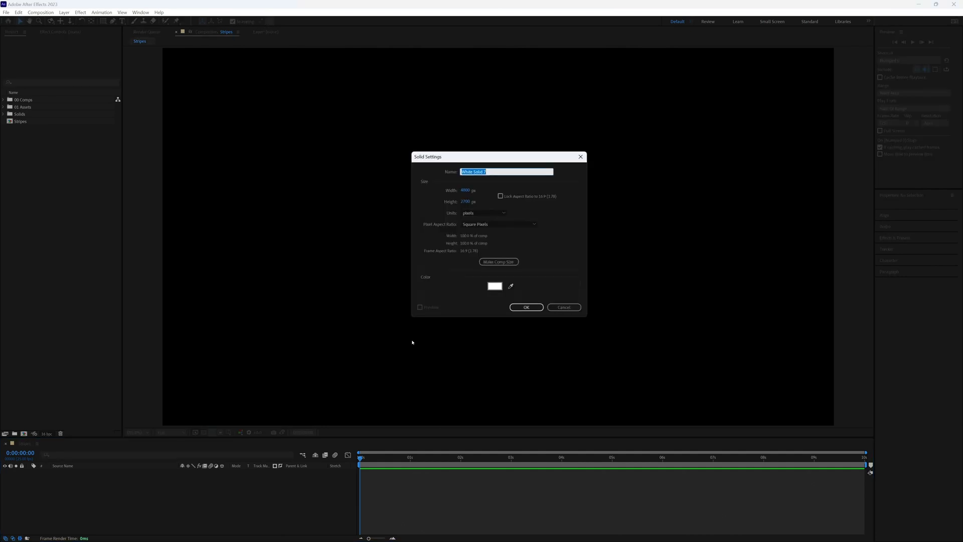
pyautogui.click(541, 307)
pyautogui.hotkey('ctrl', 'y')
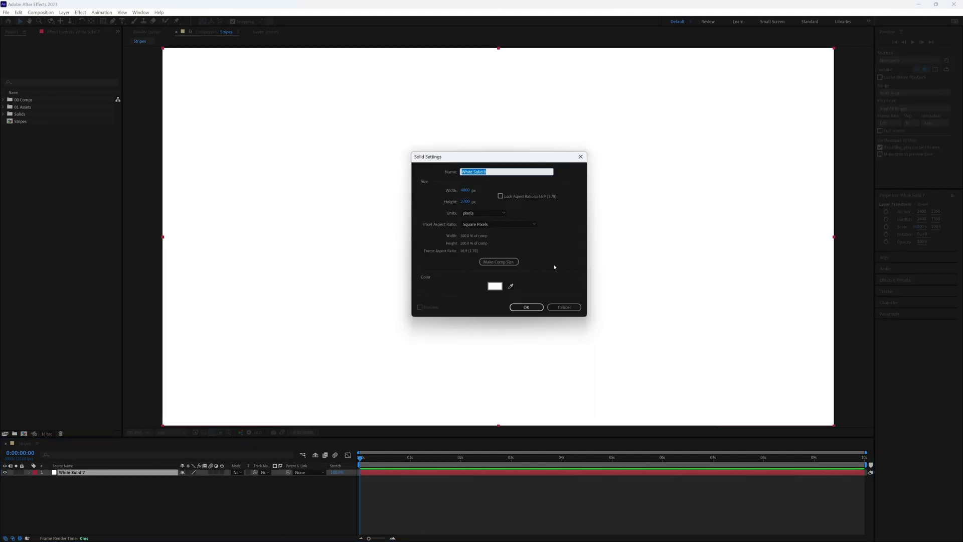
pyautogui.click(494, 287)
pyautogui.press('Return')
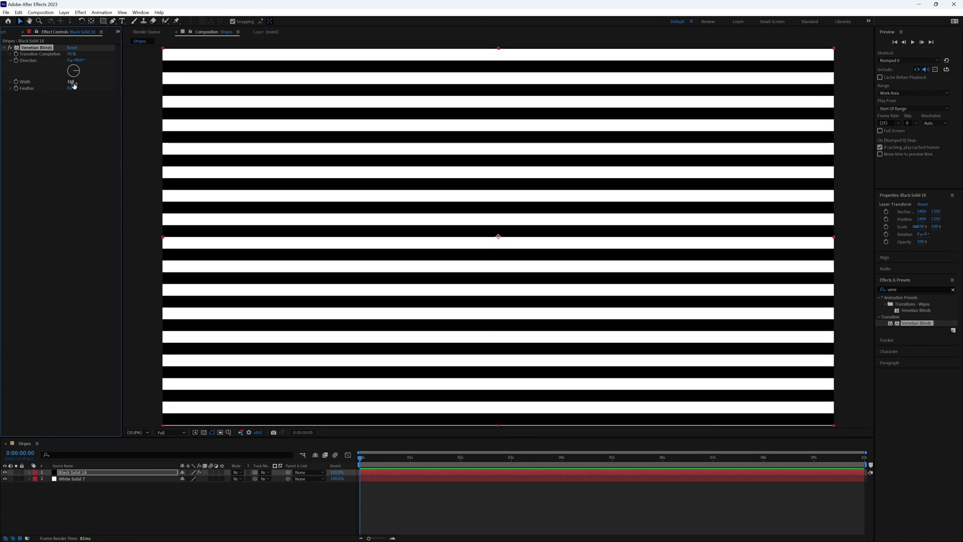
# Set the black solid's Venetian Blinds width to 193 and place the Stripes composition in the Build composition
pyautogui.write('193')
pyautogui.press('Return')
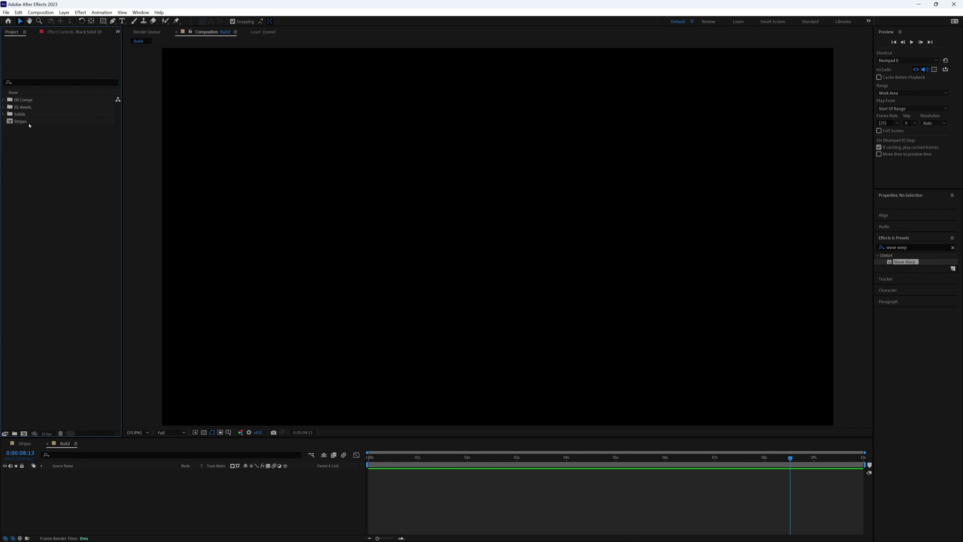
pyautogui.moveTo(155, 497); pyautogui.dragTo(155, 496)
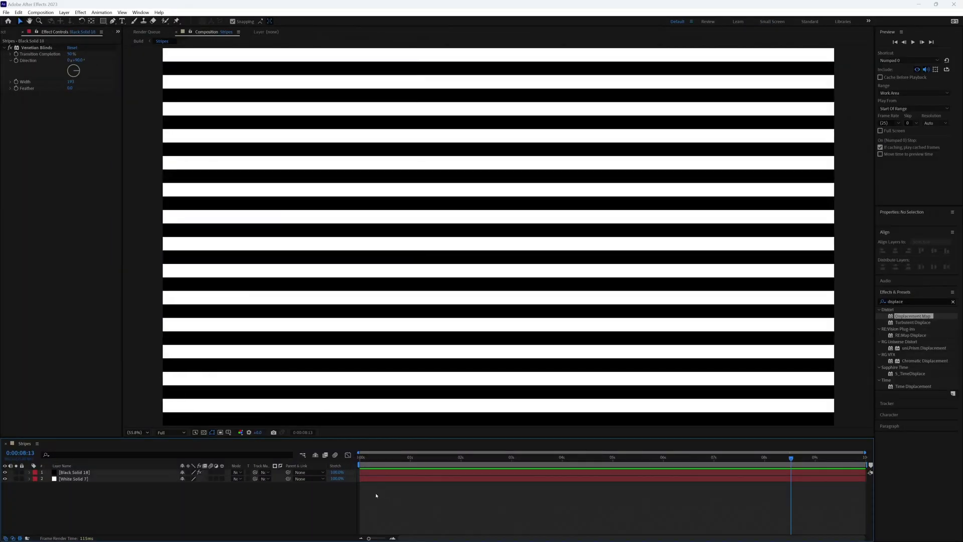
# Create a new composition named Map 1
pyautogui.hotkey('ctrl', 'n')
pyautogui.write('Map')
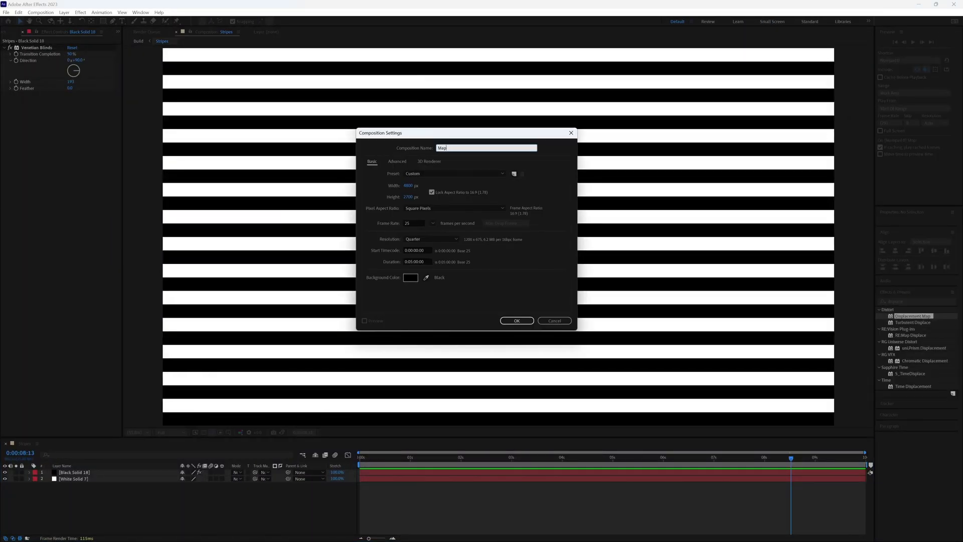
pyautogui.write(' 1')
pyautogui.click(519, 322)
# Add a composition-sized black solid to Map 1 and apply a Gradient Overlay layer style to it
pyautogui.hotkey('ctrl', 'y')
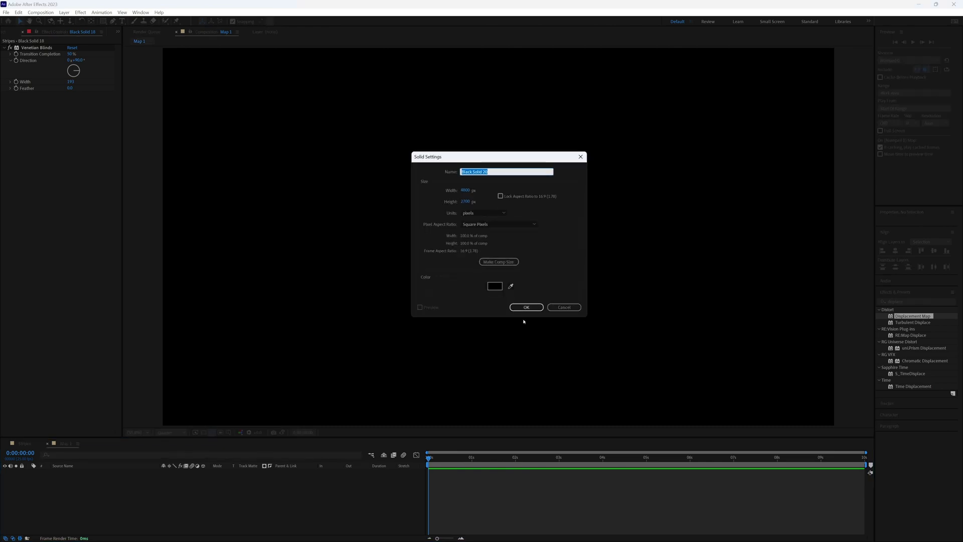
pyautogui.click(526, 307)
pyautogui.click(64, 12)
pyautogui.moveTo(81, 213)
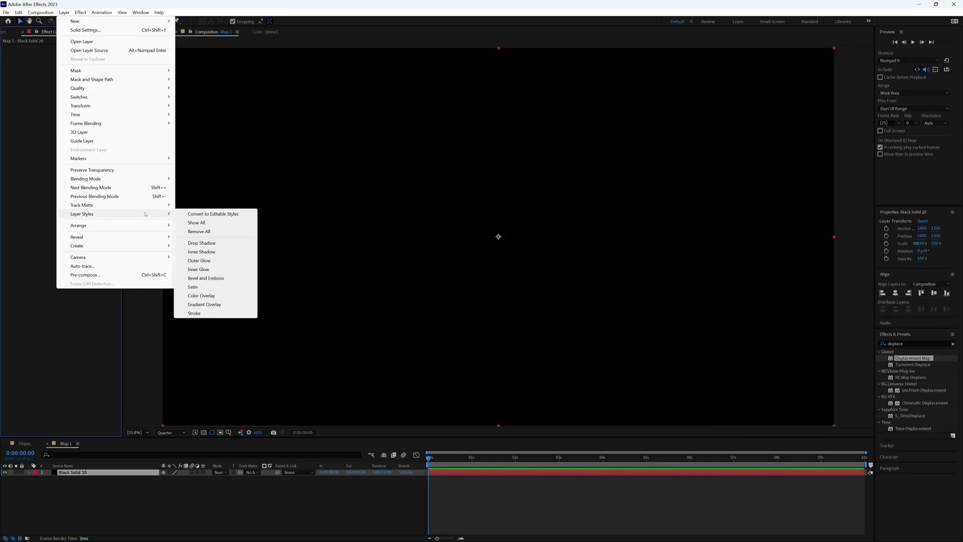
pyautogui.click(204, 305)
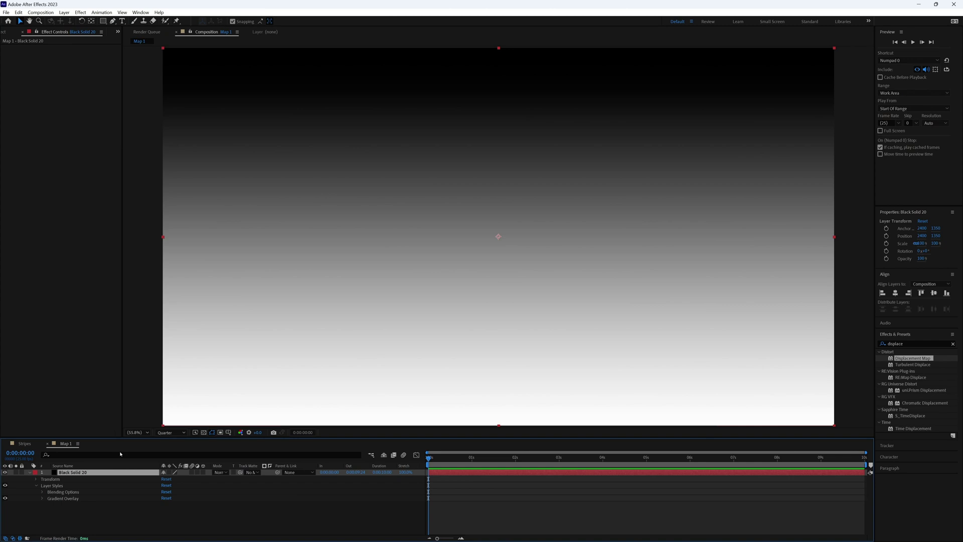
# Set the Gradient Overlay angle on the black solid to 0° so the gradient runs horizontally
pyautogui.click(43, 499)
pyautogui.scroll(-2, 45, 499)
pyautogui.click(172, 504)
pyautogui.write('0')
pyautogui.press('Return')
# Edit the overlay gradient into alternating white and black color stops and space the stops roughly evenly
pyautogui.click(174, 492)
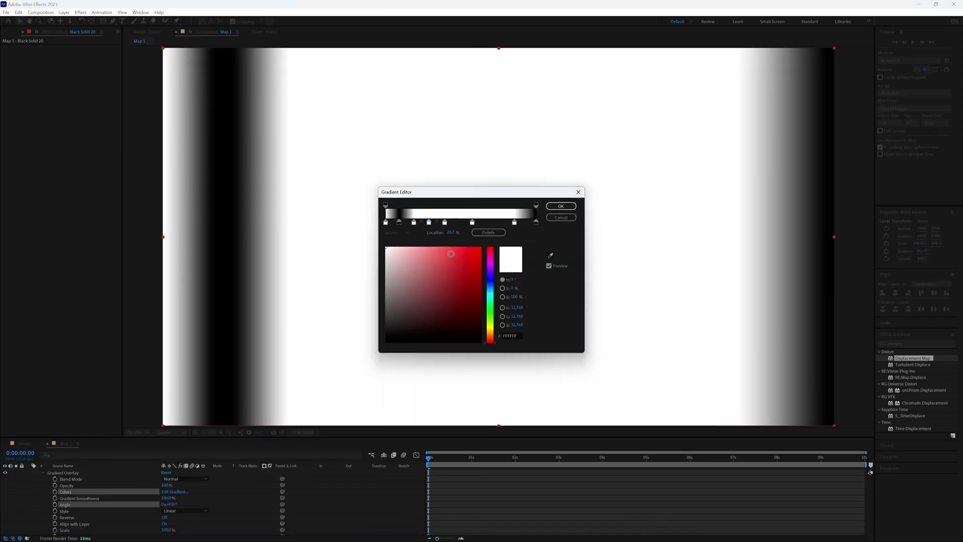
pyautogui.moveTo(449, 254); pyautogui.dragTo(481, 342)
pyautogui.click(457, 224)
pyautogui.click(493, 223)
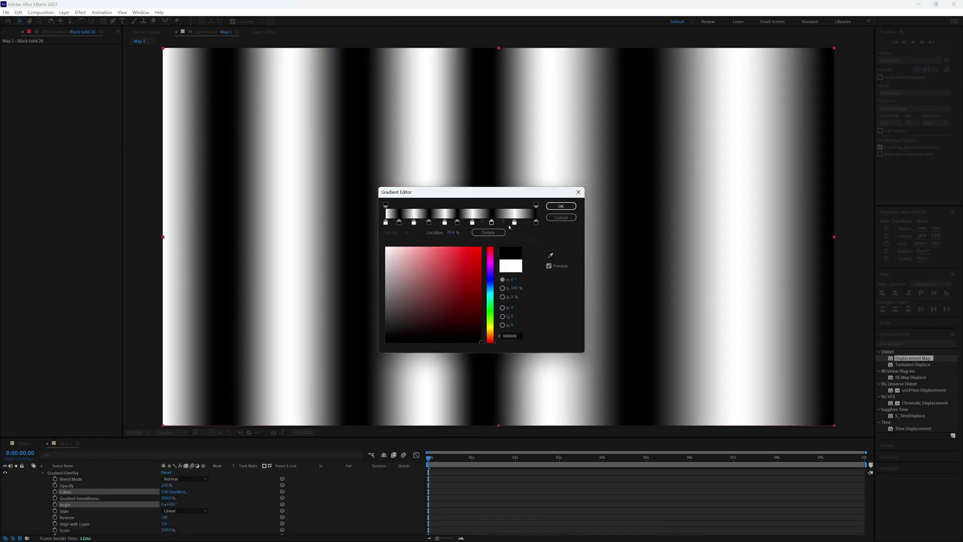
pyautogui.moveTo(515, 224); pyautogui.dragTo(499, 223)
pyautogui.moveTo(472, 223)
pyautogui.mouseDown()
pyautogui.moveTo(464, 223)
pyautogui.moveTo(482, 223)
pyautogui.mouseUp()
pyautogui.moveTo(464, 223); pyautogui.dragTo(450, 223)
pyautogui.moveTo(429, 223); pyautogui.dragTo(416, 223)
pyautogui.moveTo(398, 223); pyautogui.dragTo(401, 222)
pyautogui.click(561, 206)
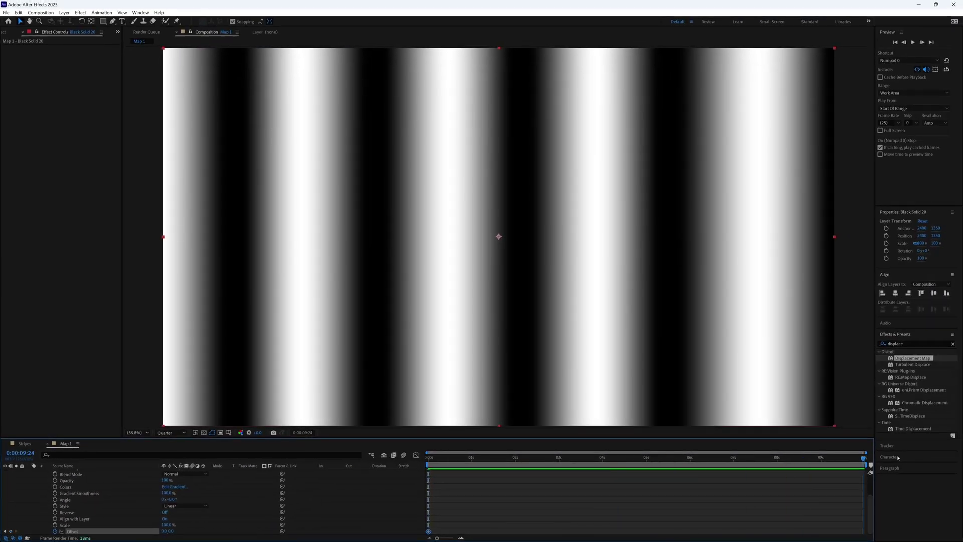
# Keyframe a horizontal shift of the Gradient Overlay offset at 0:00:09:24 and preview the moving bands from the start
pyautogui.moveTo(166, 532); pyautogui.dragTo(175, 531)
pyautogui.click(429, 457)
pyautogui.press('space')
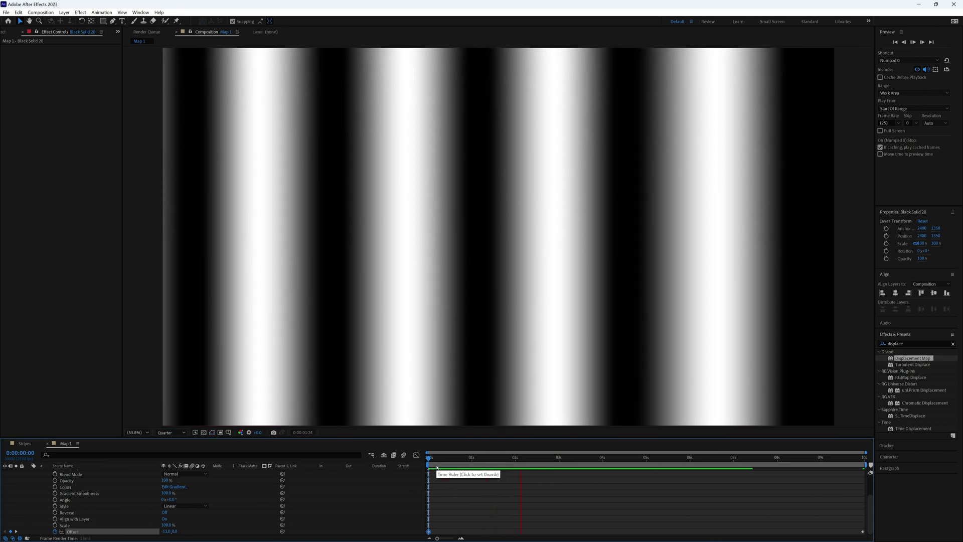
# Place the Map 1 composition below Stripes in the Build composition and hide the Map 1 layer
pyautogui.click(34, 114)
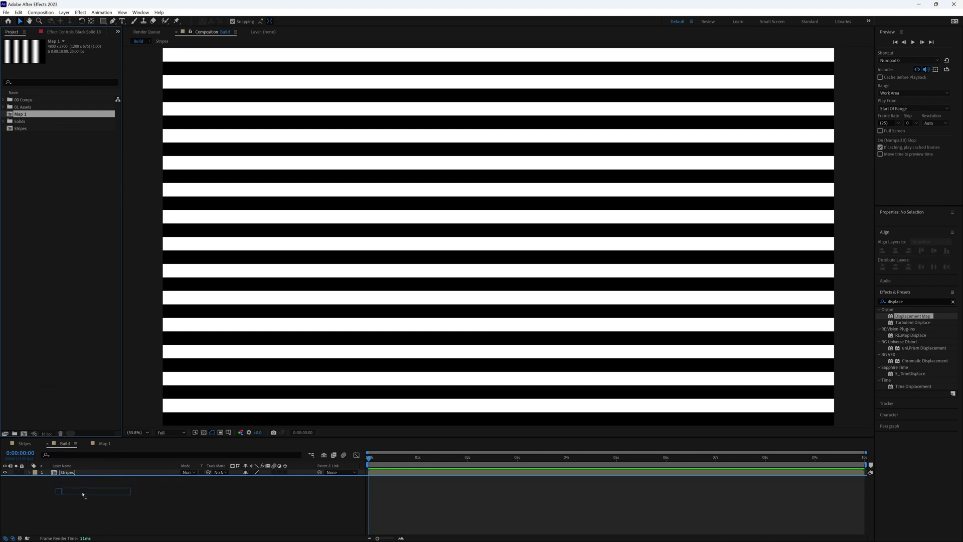
pyautogui.moveTo(83, 494); pyautogui.dragTo(80, 493)
pyautogui.click(6, 482)
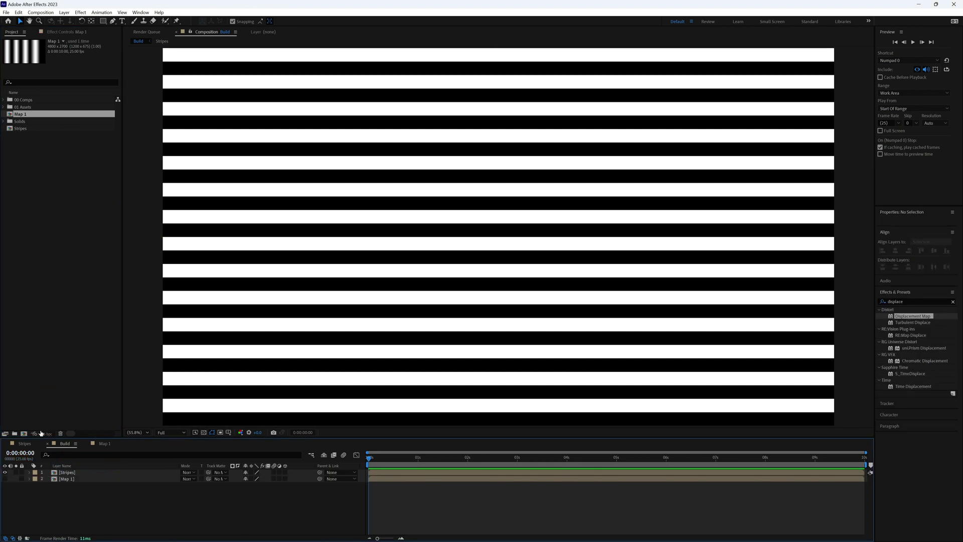
# Add an adjustment layer above Stripes in the Build composition and apply the Displacement Map effect to it
pyautogui.click(62, 13)
pyautogui.moveTo(112, 22)
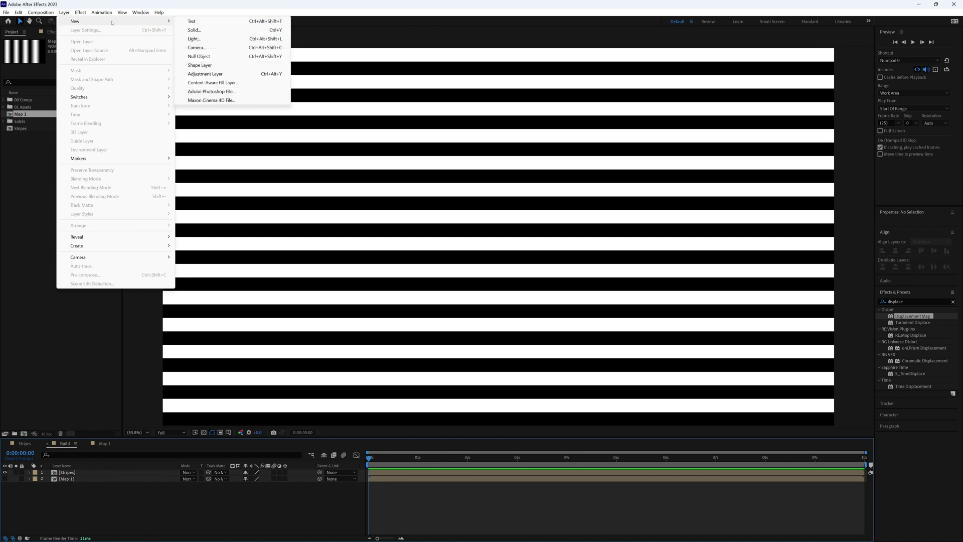
pyautogui.click(220, 75)
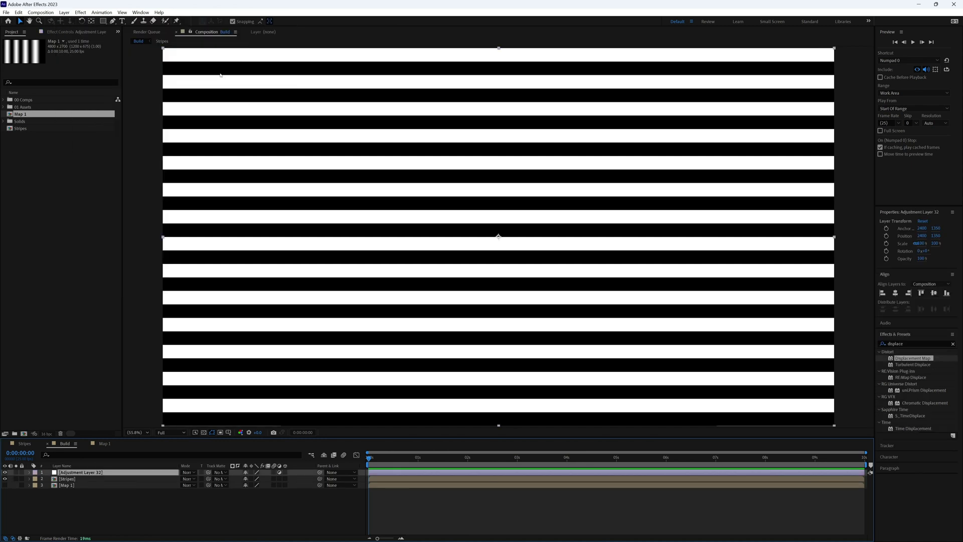
pyautogui.doubleClick(903, 358)
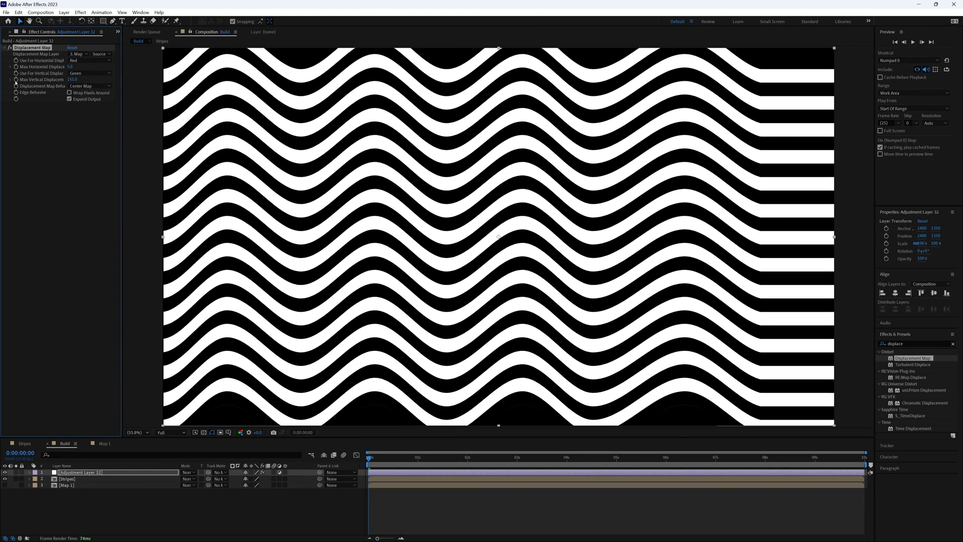
# Keyframe a higher Max Vertical Displacement for the Displacement Map at 0:00:09:24 and preview the wave animation
pyautogui.moveTo(486, 467); pyautogui.dragTo(873, 467)
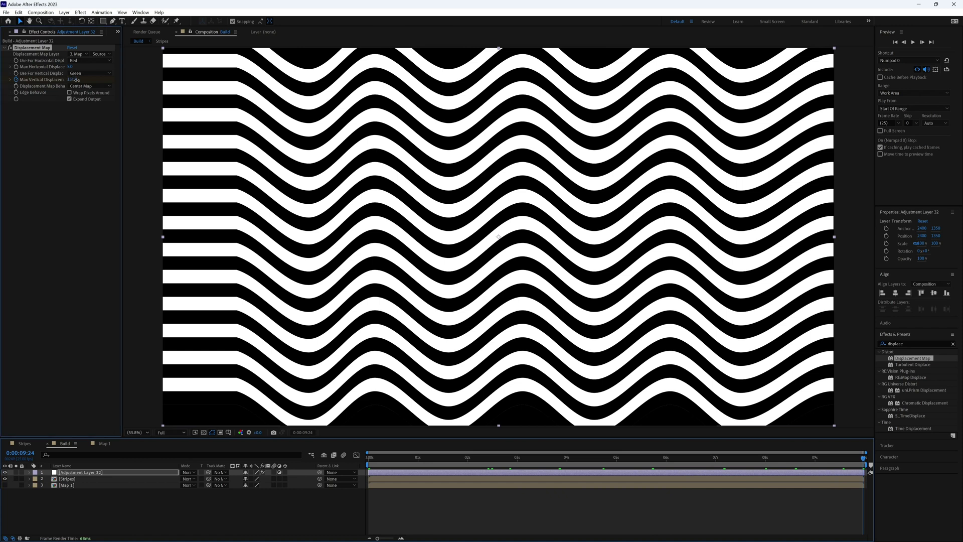
pyautogui.moveTo(77, 80); pyautogui.dragTo(99, 78)
pyautogui.press('space')
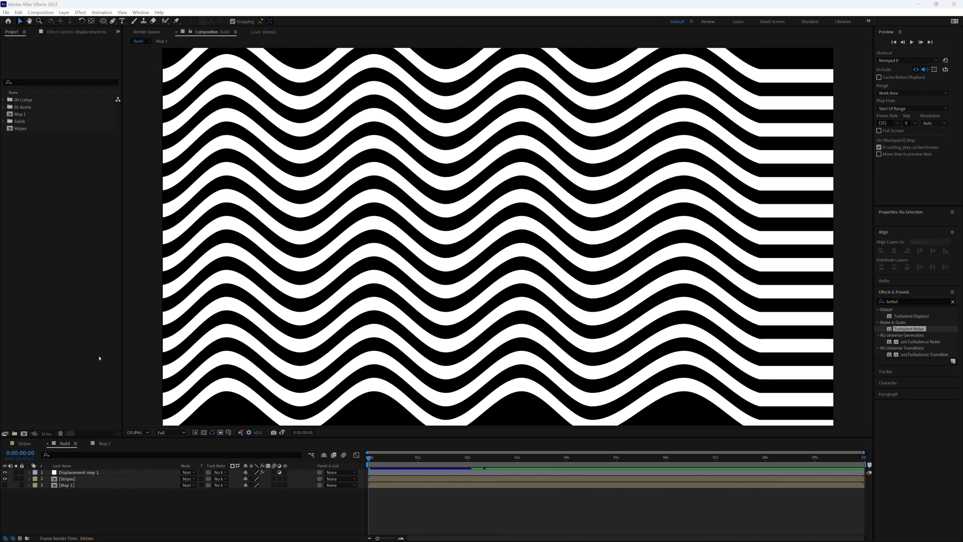
# Add a composition-sized gray solid to Map 1 and reshape the curves of its freeform soft-edged mask
pyautogui.click(103, 444)
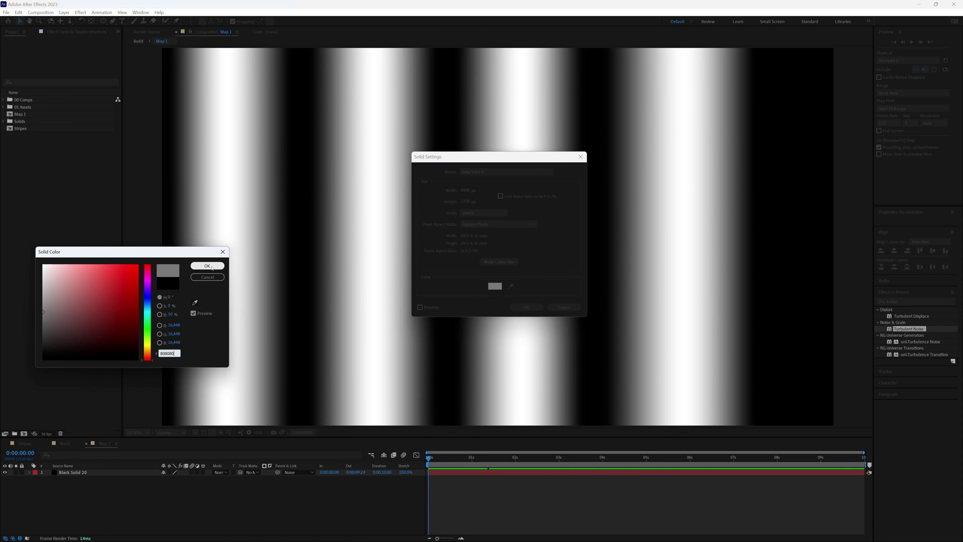
pyautogui.click(207, 266)
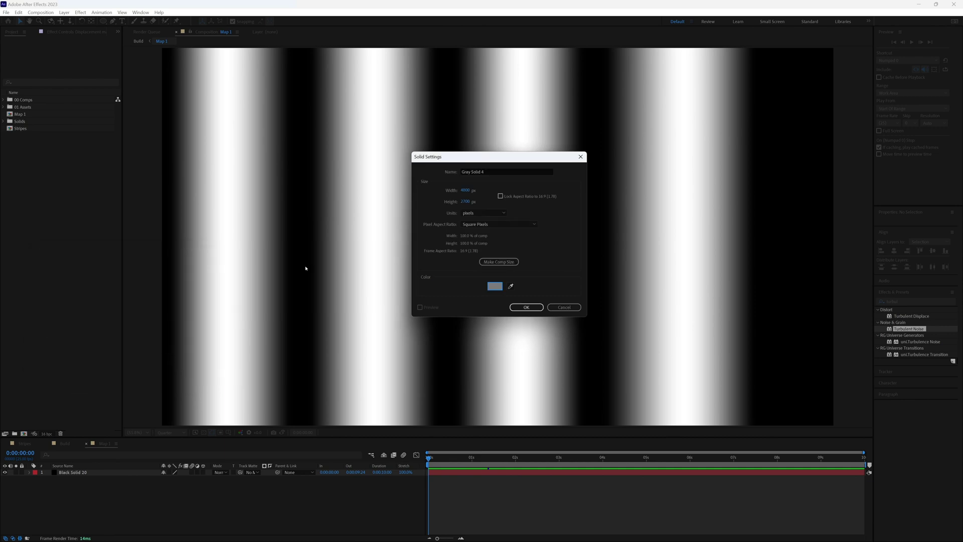
pyautogui.click(519, 309)
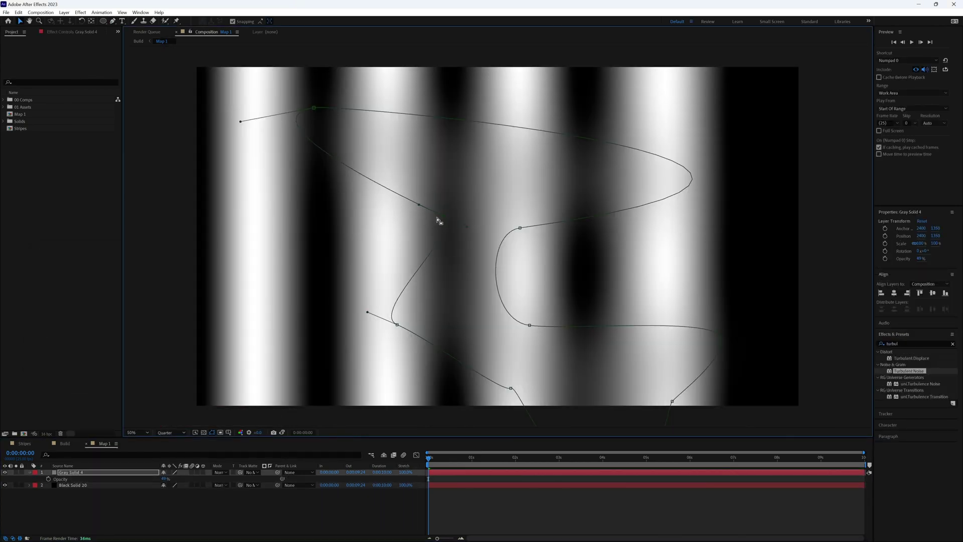
pyautogui.moveTo(403, 211); pyautogui.dragTo(236, 290)
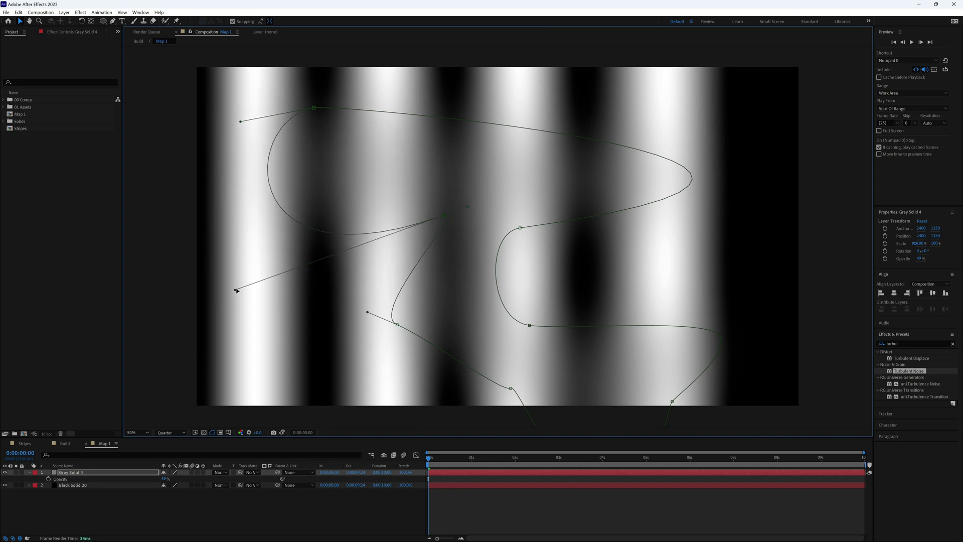
# Return to the Build composition and create a new composition named Map 2
pyautogui.click(68, 446)
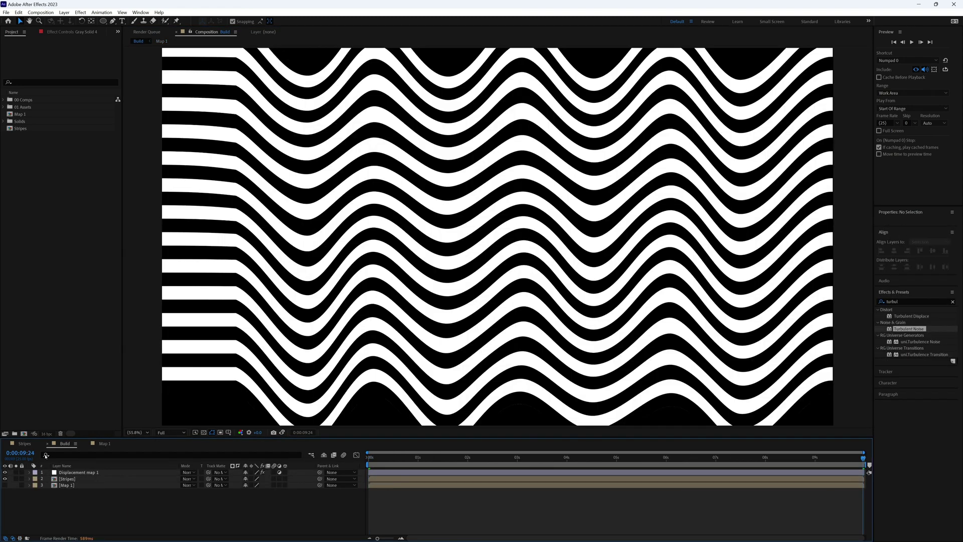
pyautogui.hotkey('ctrl', 'n')
pyautogui.write('Map 2')
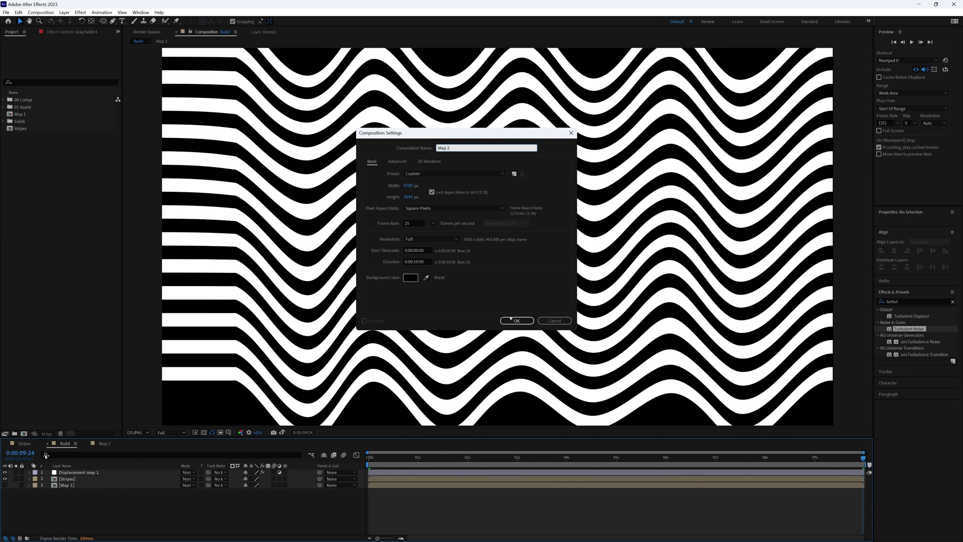
pyautogui.click(517, 321)
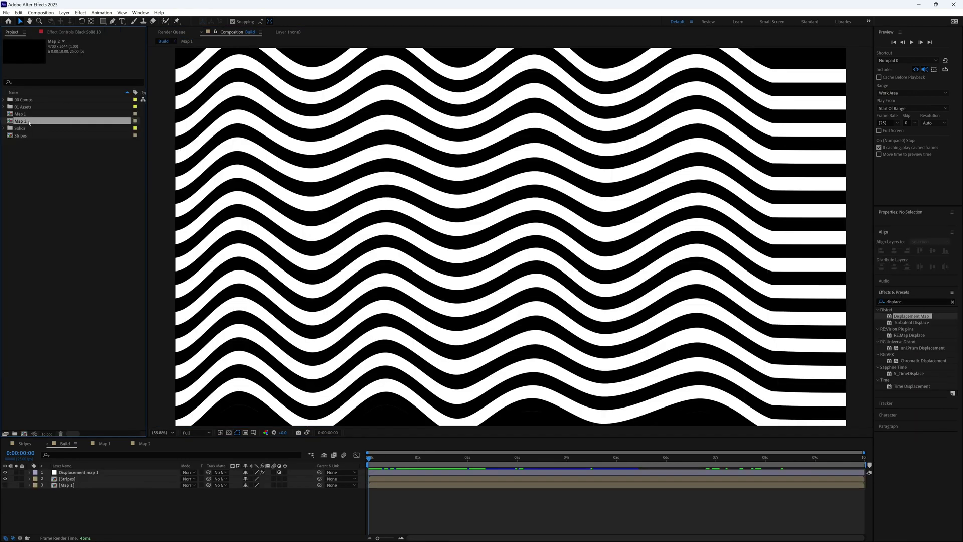
# Place the Map 2 composition at the bottom of the Build layer stack and hide it
pyautogui.moveTo(29, 123); pyautogui.dragTo(18, 499)
pyautogui.click(6, 498)
# Add an adjustment layer named Displacement map 2 above the Build layers, with a Displacement Map effect using Map 2 as its map layer
pyautogui.click(64, 12)
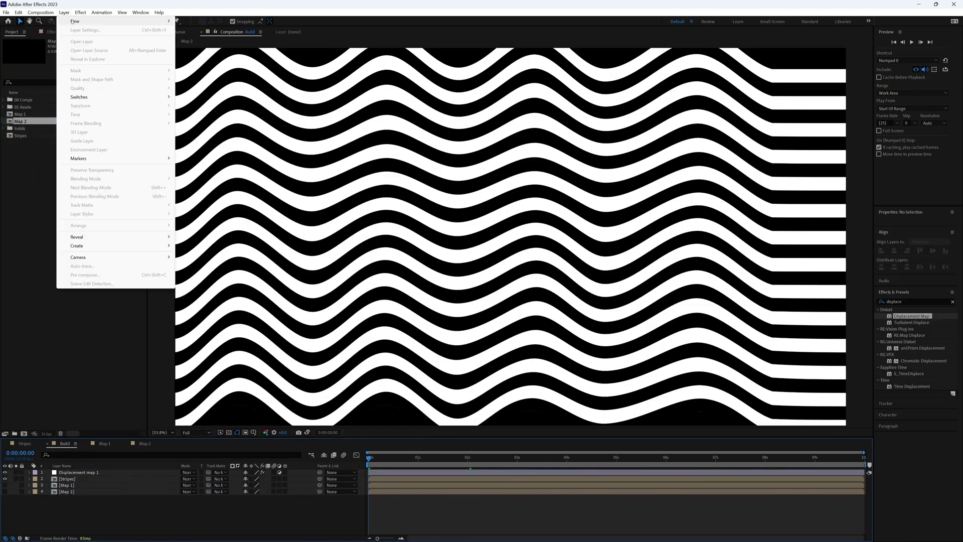
pyautogui.moveTo(76, 21)
pyautogui.click(243, 75)
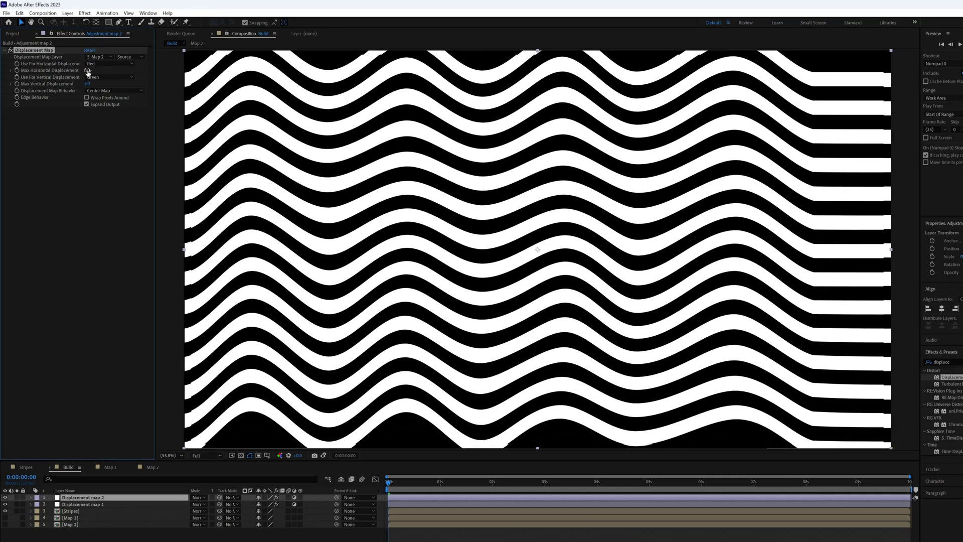
# Set the new Displacement Map's Max Vertical Displacement to 56 and keyframe Max Horizontal Displacement from 350 to a higher value at 0:00:09:24
pyautogui.write('35')
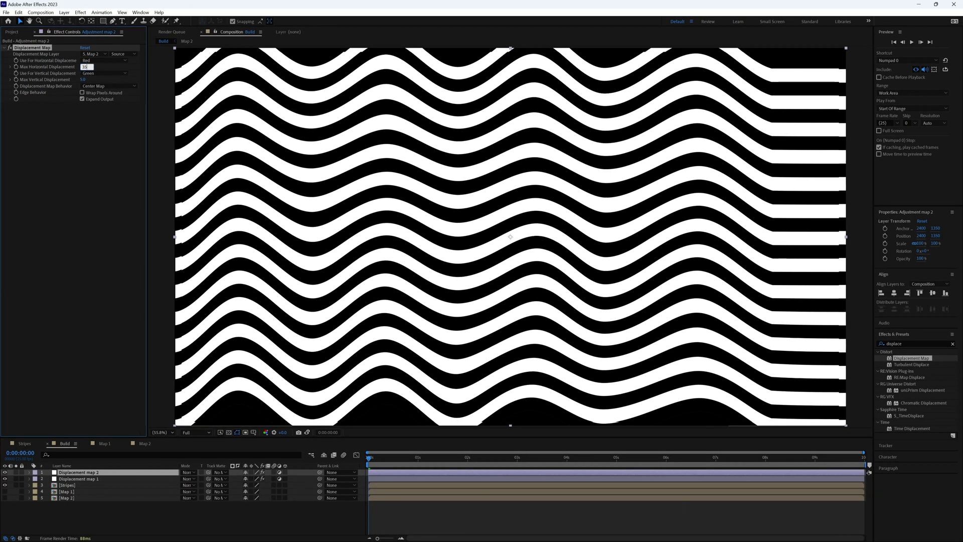
pyautogui.write('0')
pyautogui.press('Return')
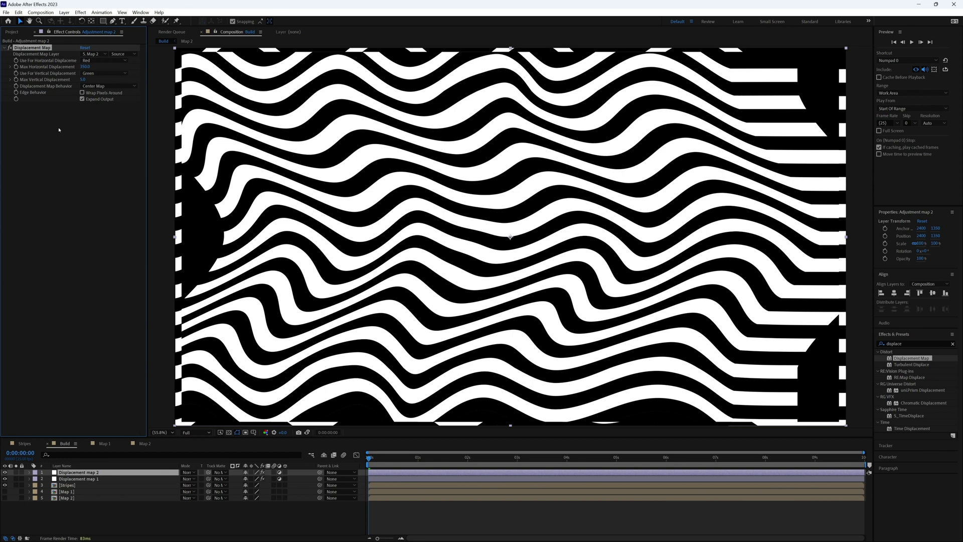
pyautogui.write('56')
pyautogui.press('Return')
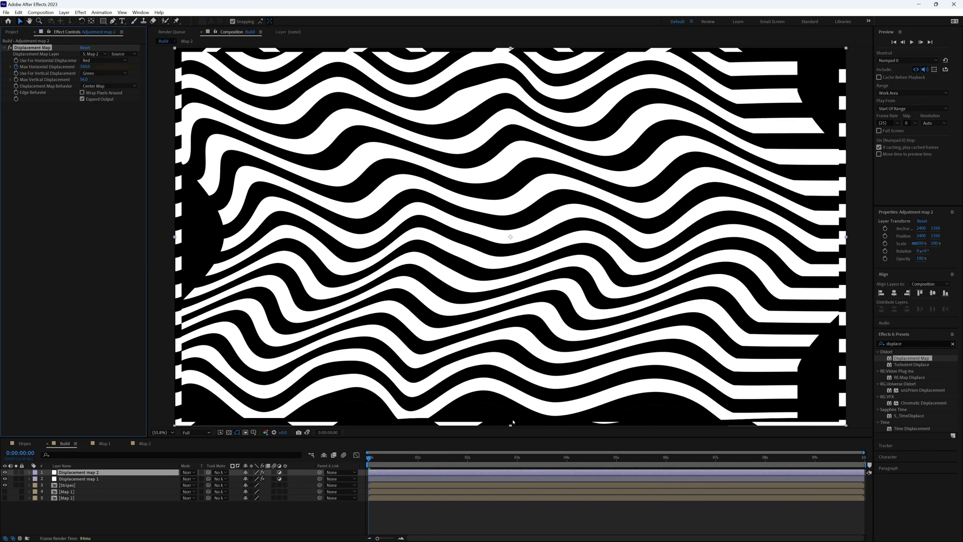
pyautogui.press('End')
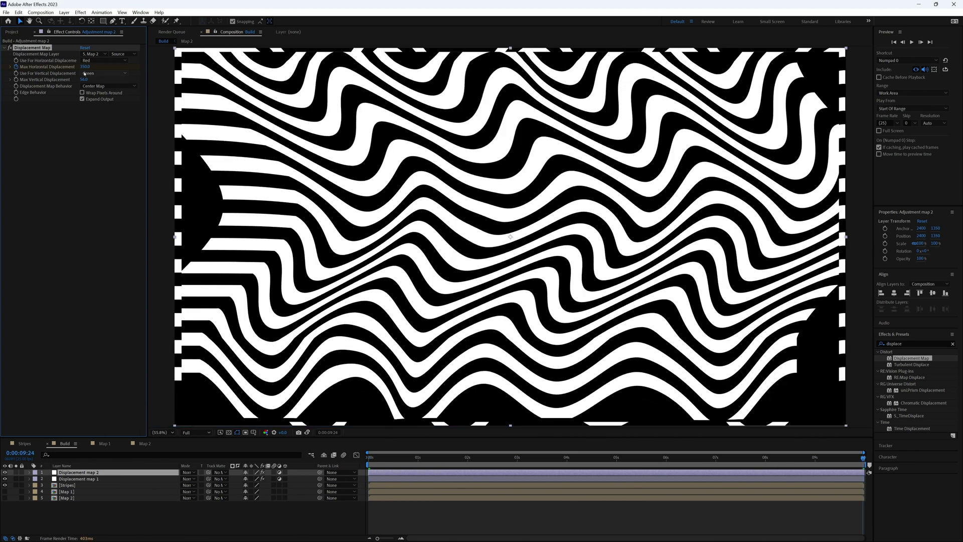
pyautogui.moveTo(86, 67); pyautogui.dragTo(129, 66)
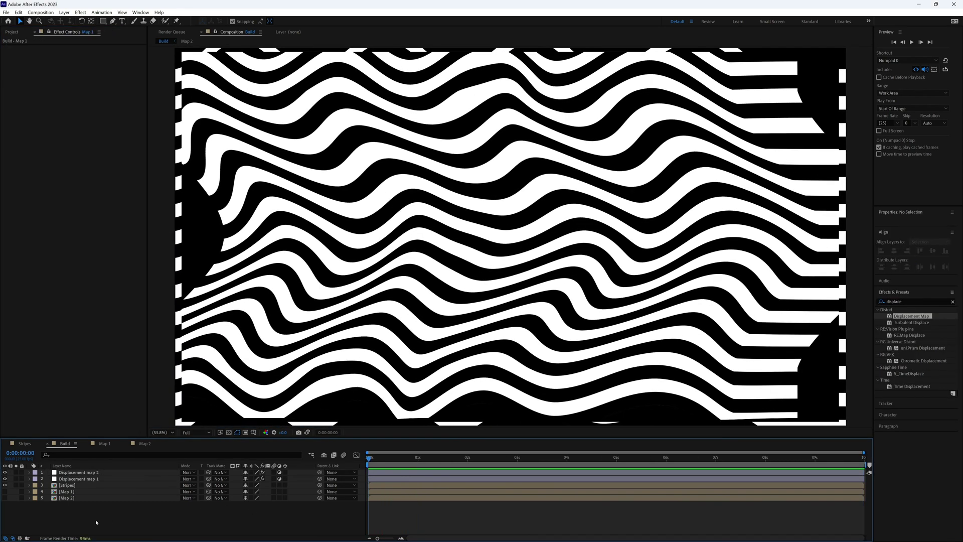
# Duplicate the Map 1 layer, make the copy visible directly above Stripes, and set its blending mode to Multiply
pyautogui.click(34, 492)
pyautogui.hotkey('ctrl', 'd')
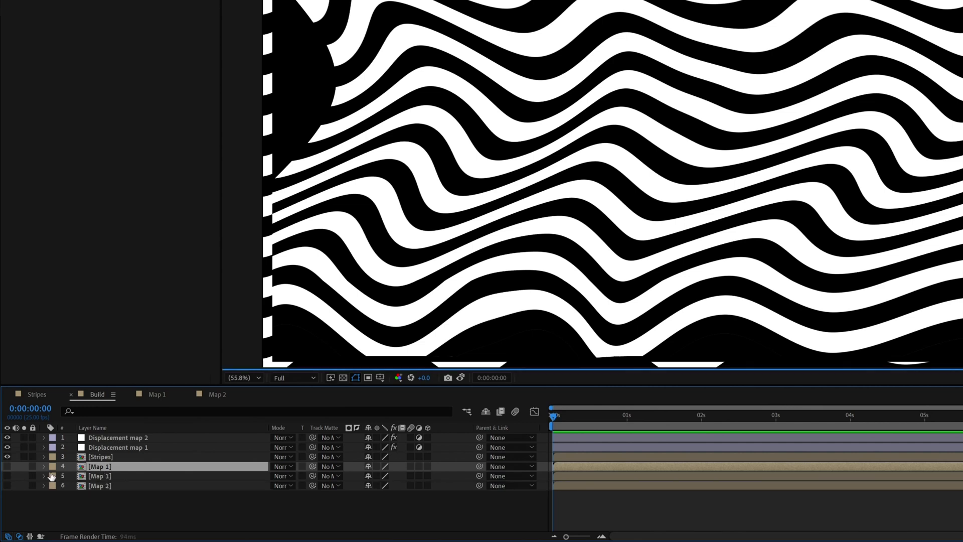
pyautogui.click(7, 466)
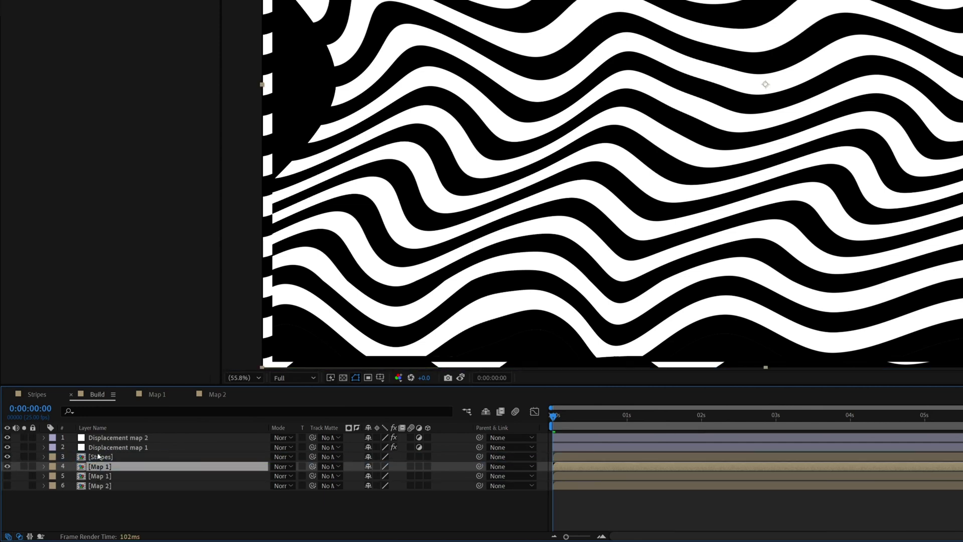
pyautogui.moveTo(97, 466); pyautogui.dragTo(99, 456)
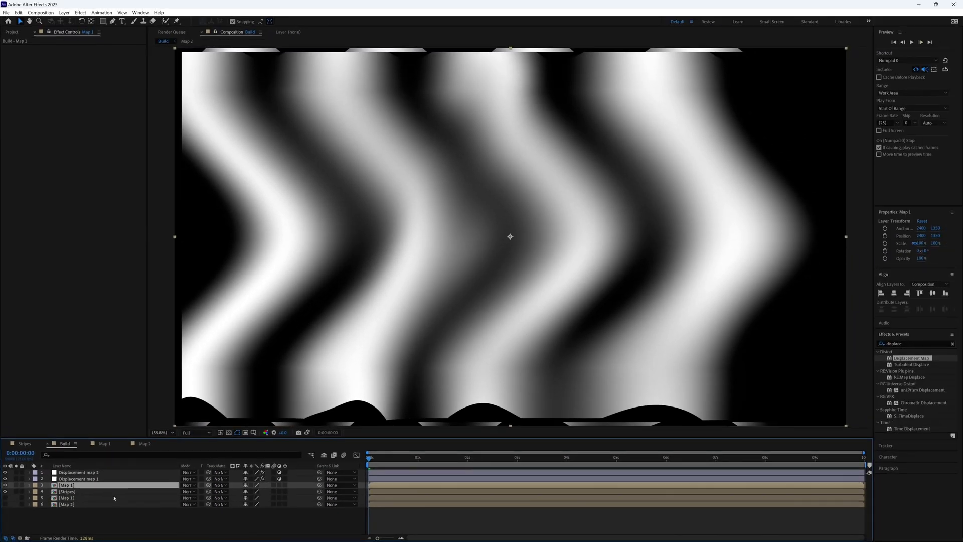
pyautogui.click(187, 485)
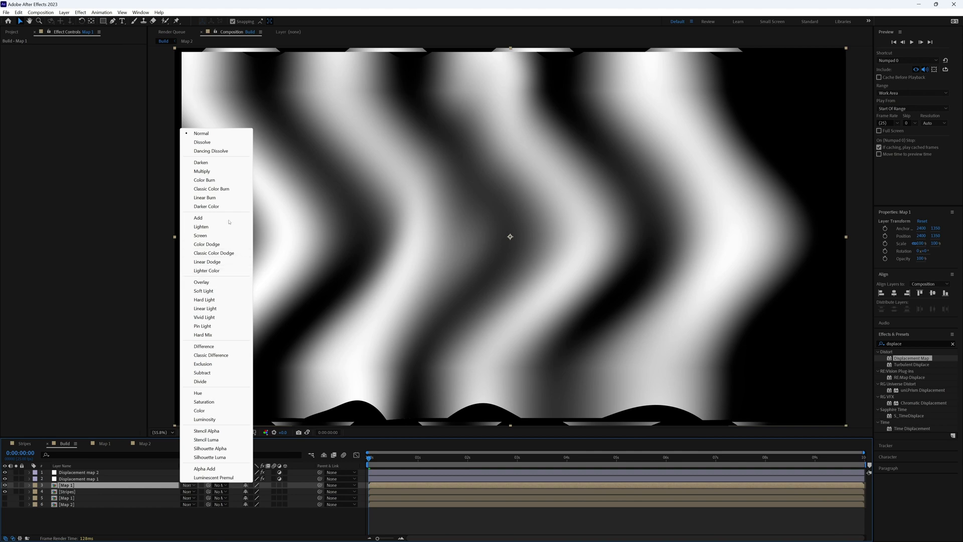
pyautogui.click(202, 171)
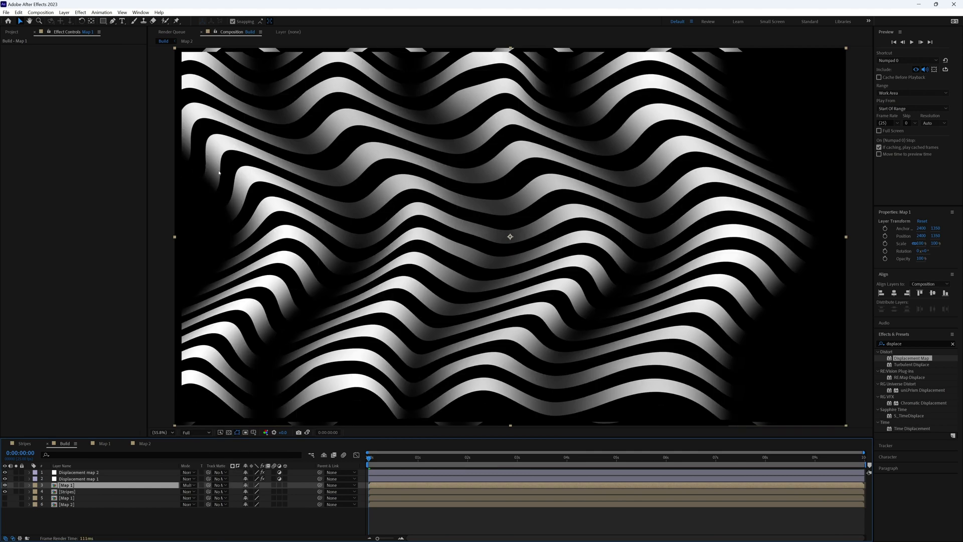
# Apply Levels to the visible Map 1 copy, lowering Input White to about 24415 and raising Gamma to about 1.2
pyautogui.click(913, 343)
pyautogui.write('levels')
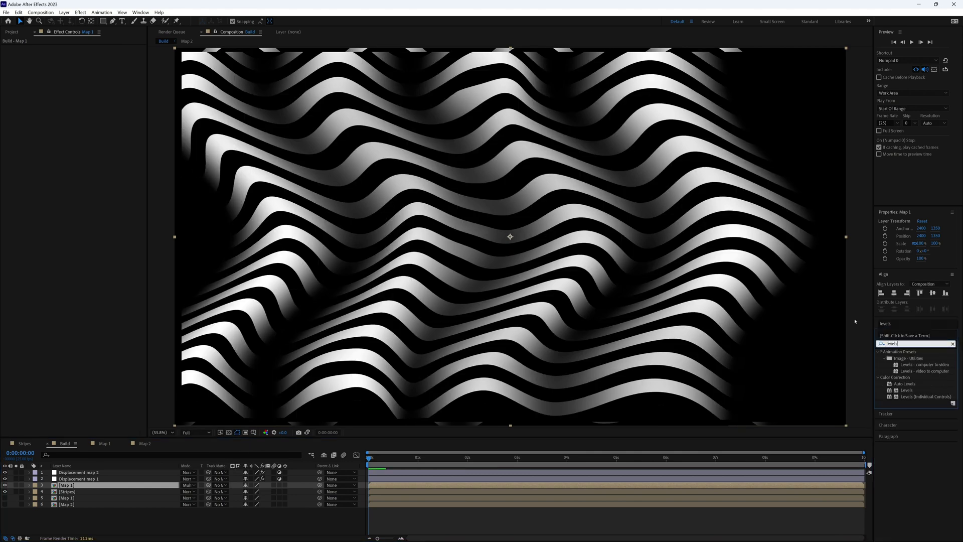
pyautogui.doubleClick(904, 391)
pyautogui.moveTo(117, 92); pyautogui.dragTo(94, 92)
pyautogui.moveTo(59, 92)
pyautogui.mouseDown()
pyautogui.moveTo(43, 93)
pyautogui.moveTo(60, 92)
pyautogui.mouseUp()
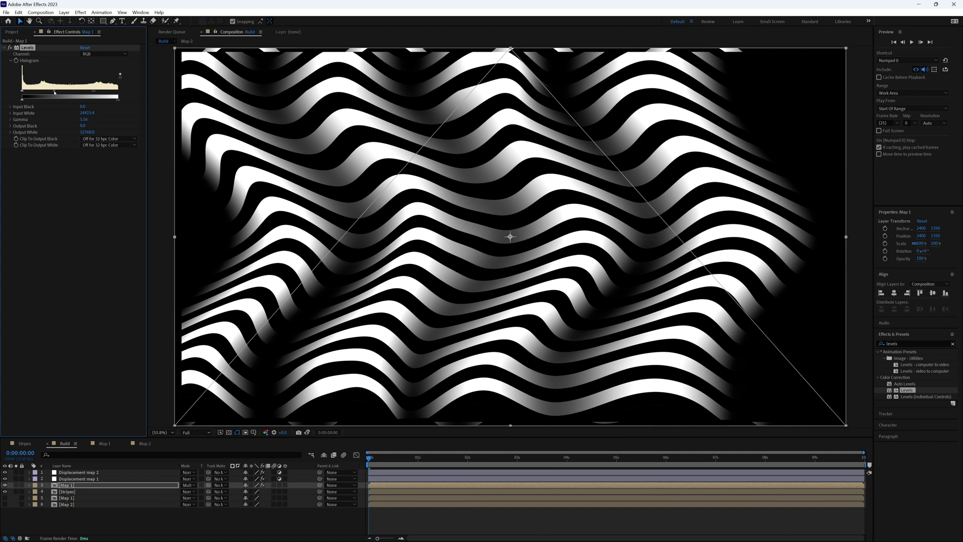
pyautogui.moveTo(55, 92); pyautogui.dragTo(52, 92)
# Set the Map 1 copy's opacity to 80% and rename the layer Shadow
pyautogui.press('t')
pyautogui.click(249, 491)
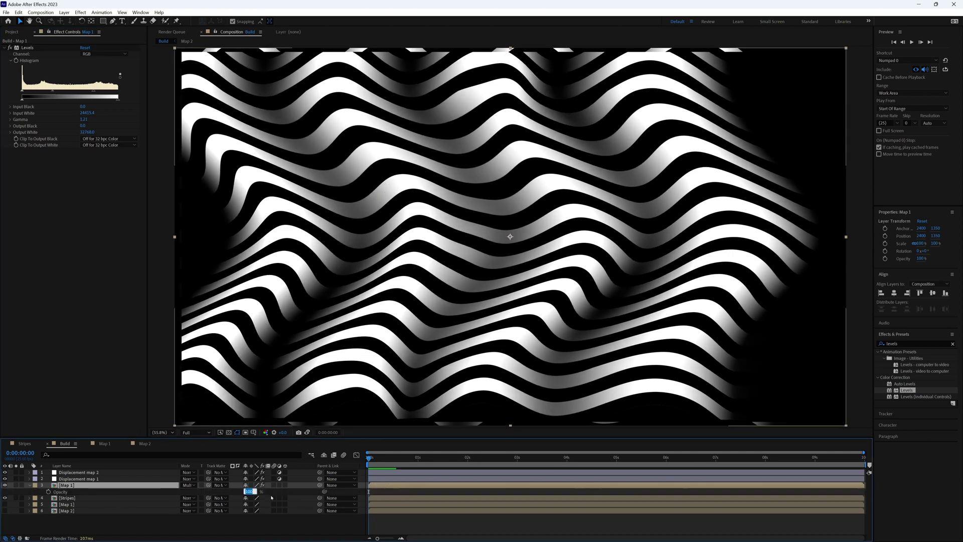
pyautogui.press('Return')
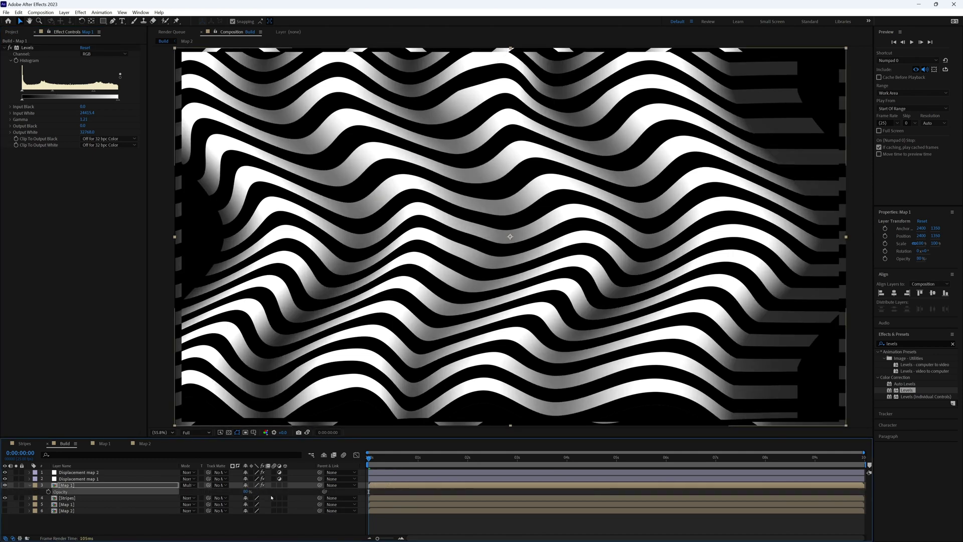
pyautogui.press('Return')
pyautogui.write('Shadow')
pyautogui.press('Return')
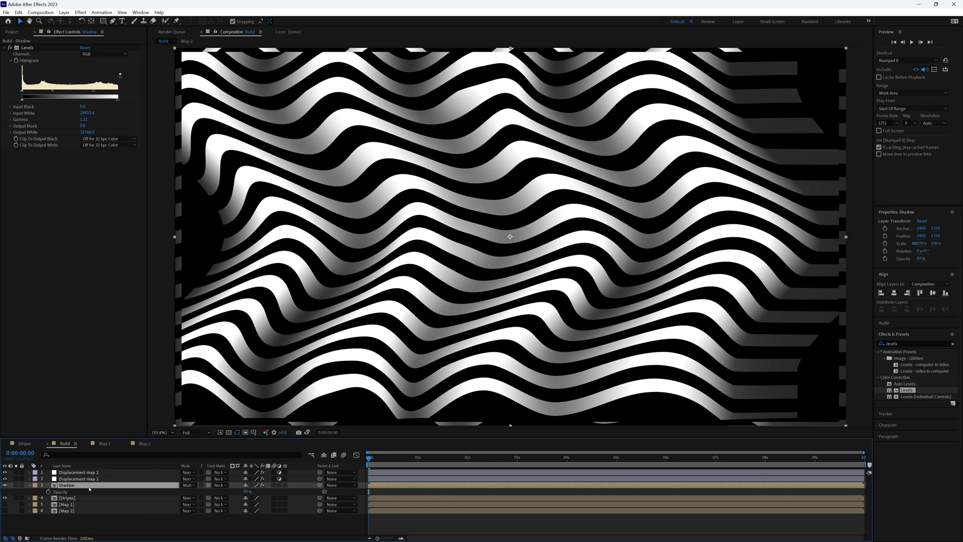
# Duplicate the Shadow layer, name the copy Highlights, and change its blending mode to Add
pyautogui.hotkey('ctrl', 'd')
pyautogui.press('Return')
pyautogui.write('Highlights')
pyautogui.press('Return')
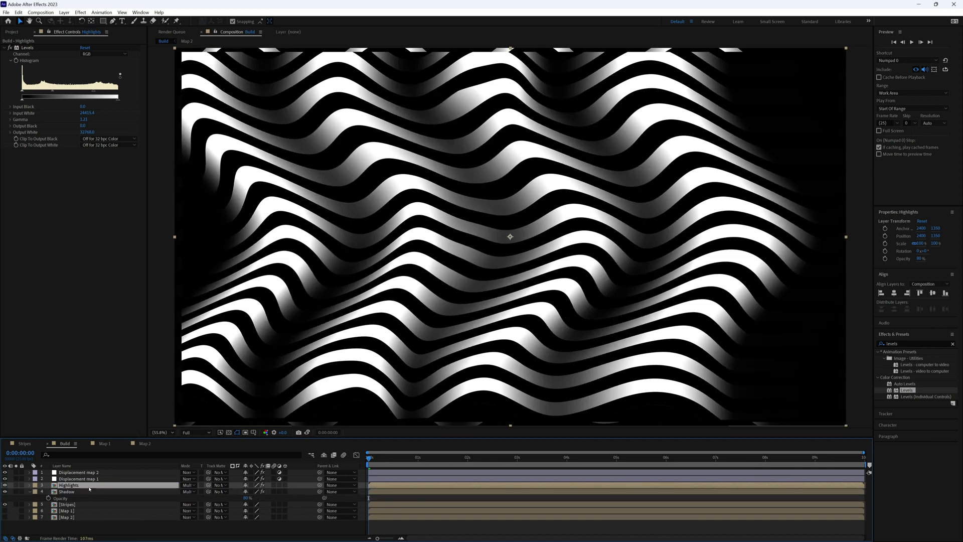
pyautogui.click(188, 485)
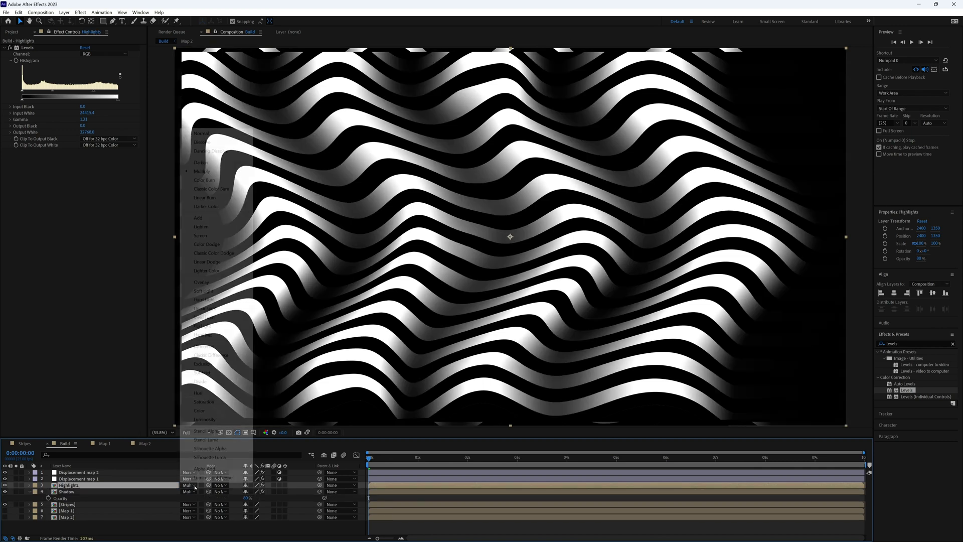
pyautogui.click(214, 221)
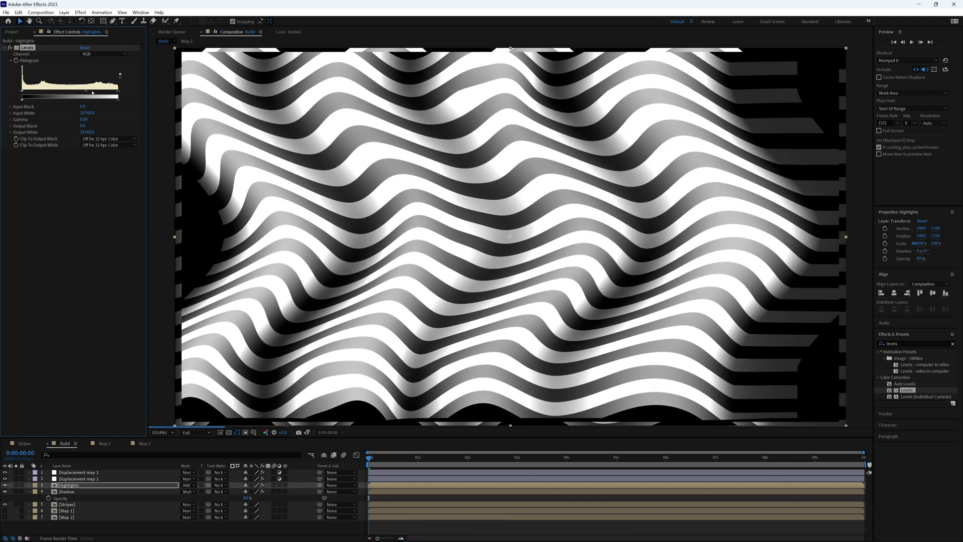
# Adjust the Highlights layer's Levels to Input White 32768 and Gamma about 0.3, and set its opacity to 25%
pyautogui.moveTo(71, 91); pyautogui.dragTo(112, 94)
pyautogui.click(122, 487)
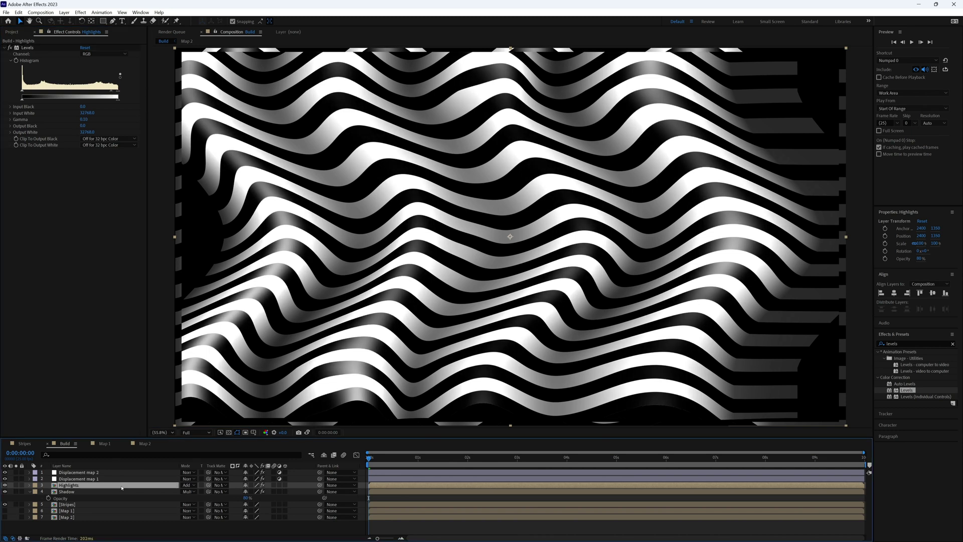
pyautogui.press('t')
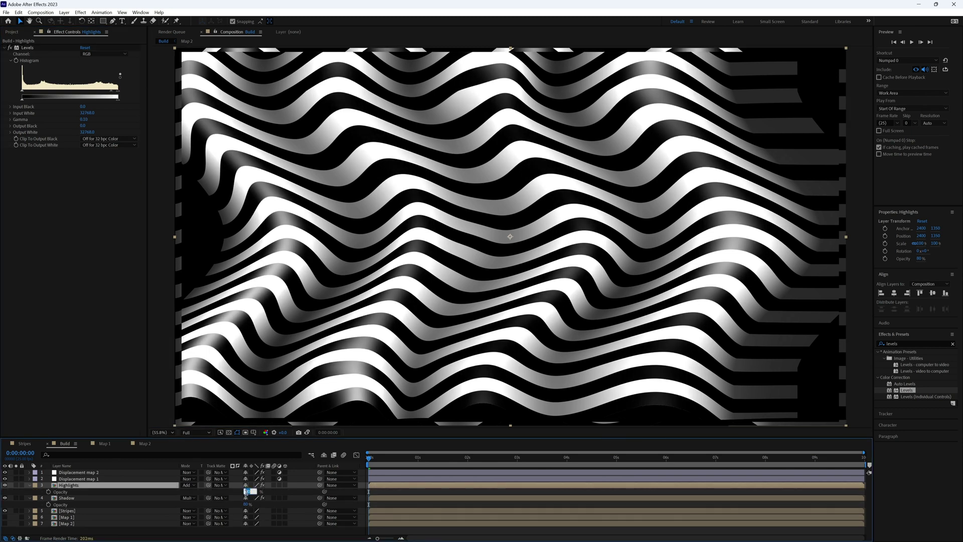
pyautogui.press('Return')
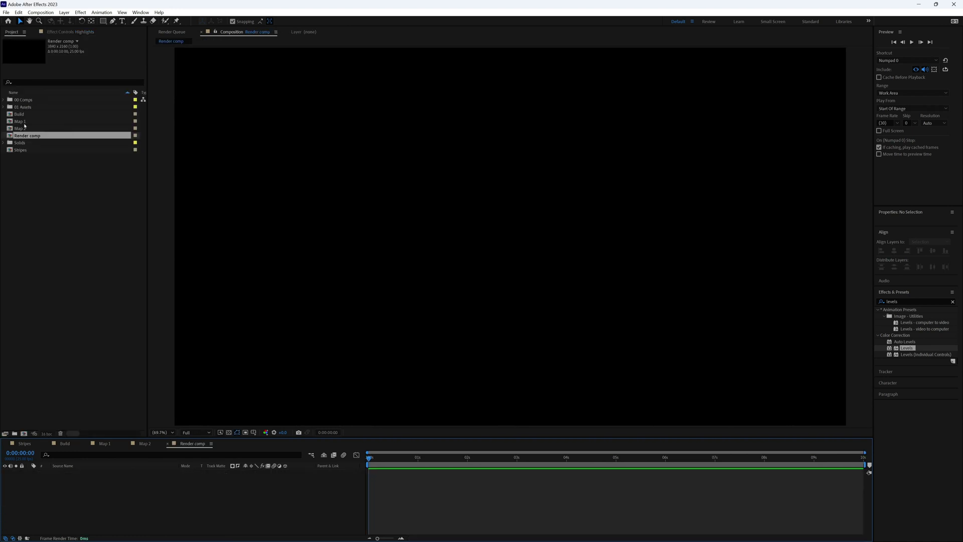
# Place the Build composition as a layer in the Render comp composition and preview the animation
pyautogui.moveTo(19, 114); pyautogui.dragTo(122, 496)
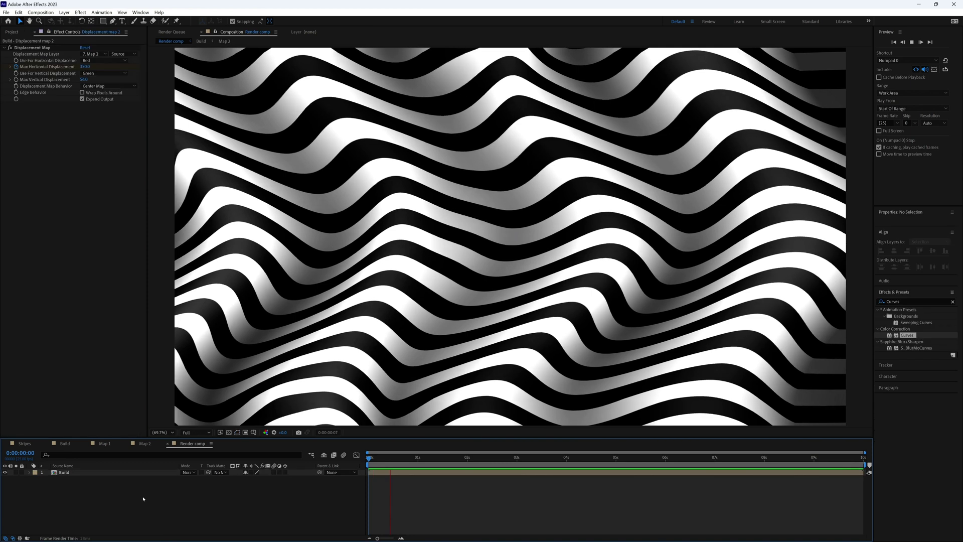